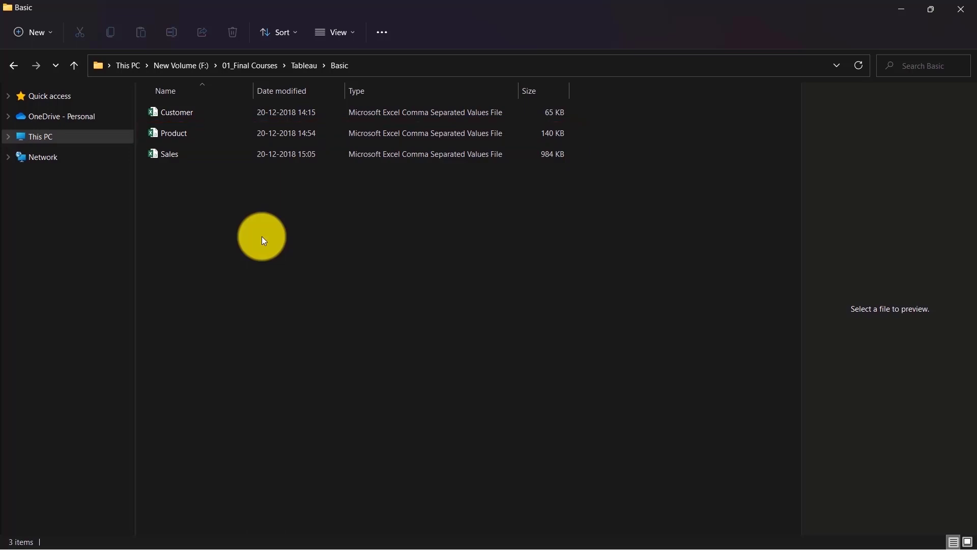
# View the raw comma-separated contents of the Sales file in Notepad, and close it
pyautogui.click(177, 161)
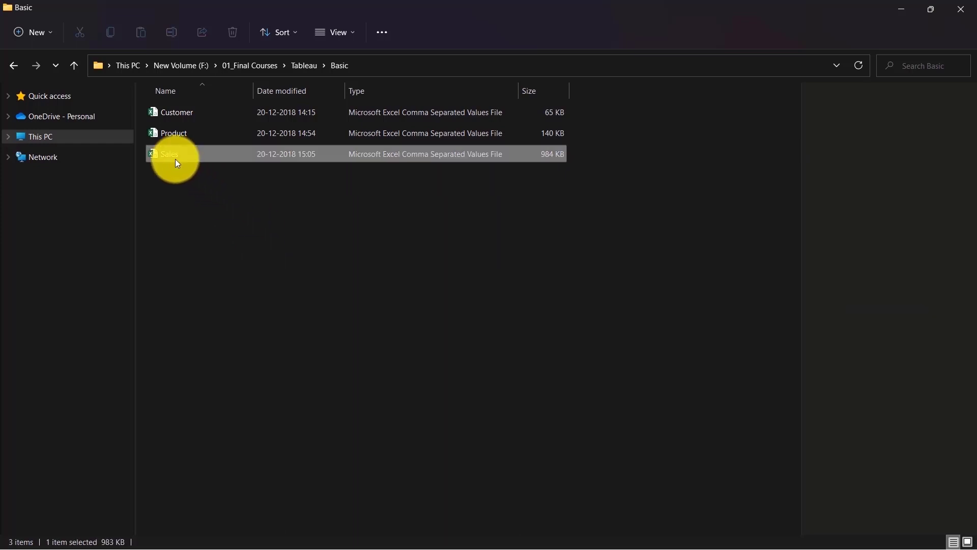
pyautogui.rightClick(175, 159)
pyautogui.moveTo(367, 232)
pyautogui.click(396, 265)
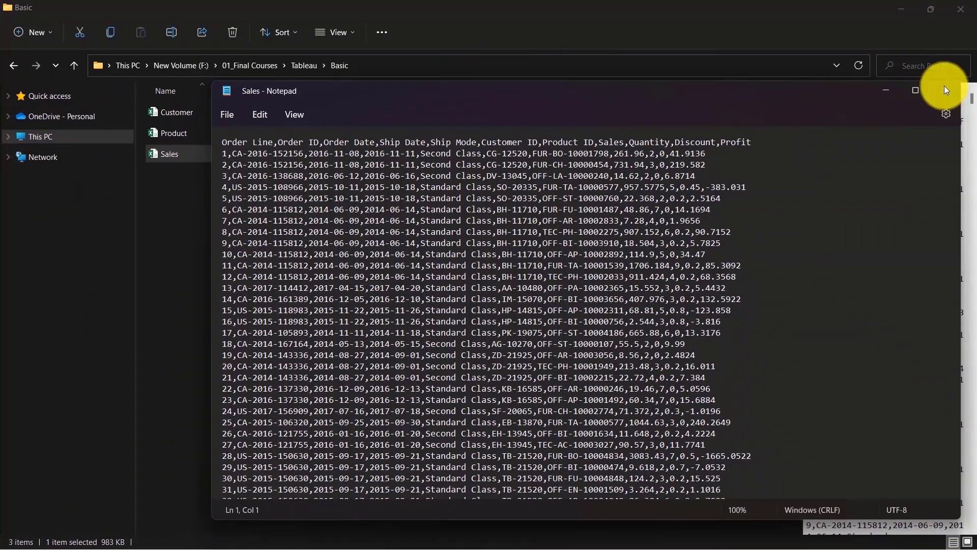
pyautogui.click(957, 92)
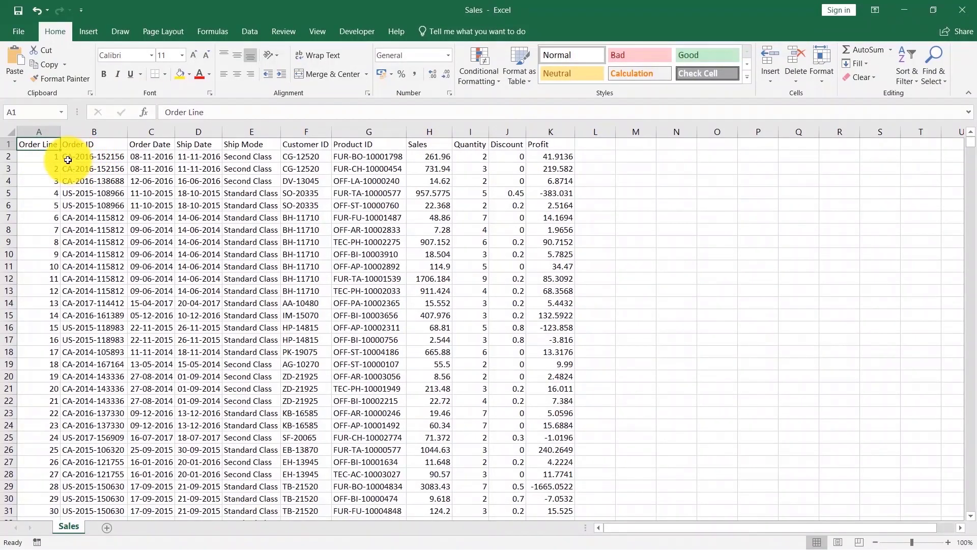
# Examine the first Sales record's Order Date, Ship Date, Ship Mode, Customer ID and Profit values in Excel
pyautogui.click(145, 156)
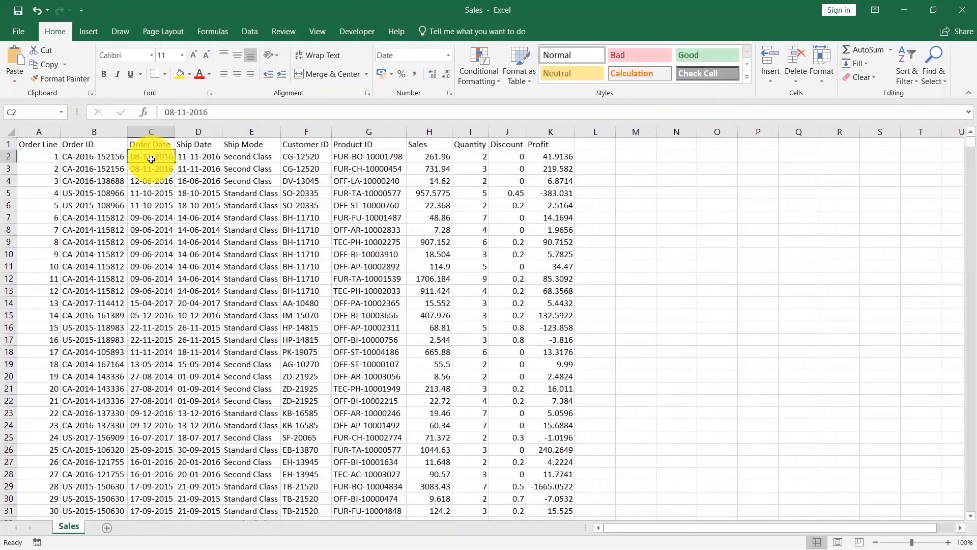
pyautogui.click(200, 156)
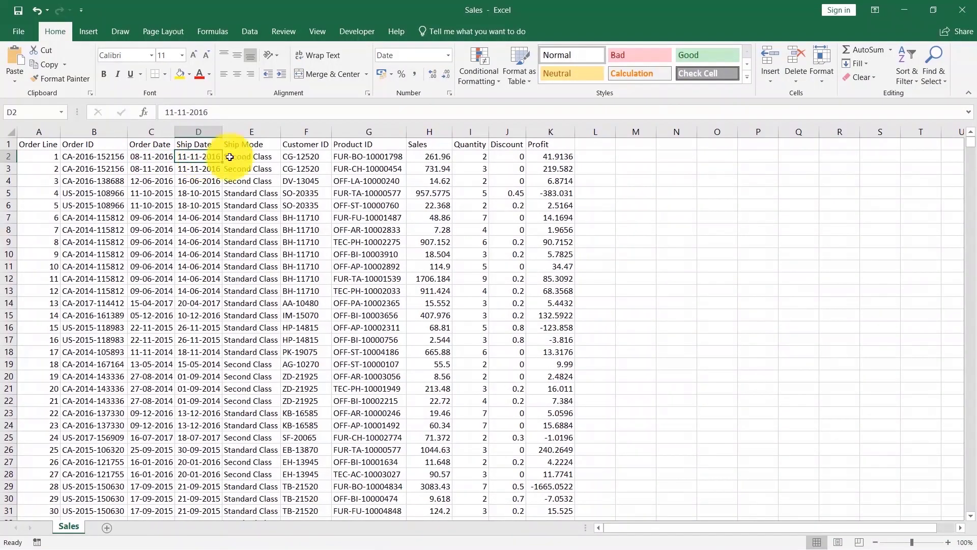
pyautogui.click(246, 154)
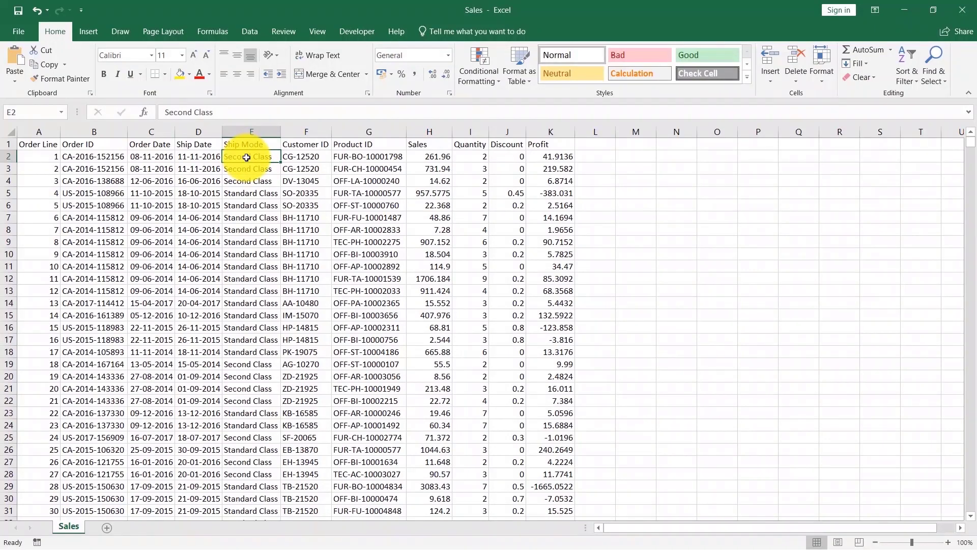
pyautogui.click(300, 157)
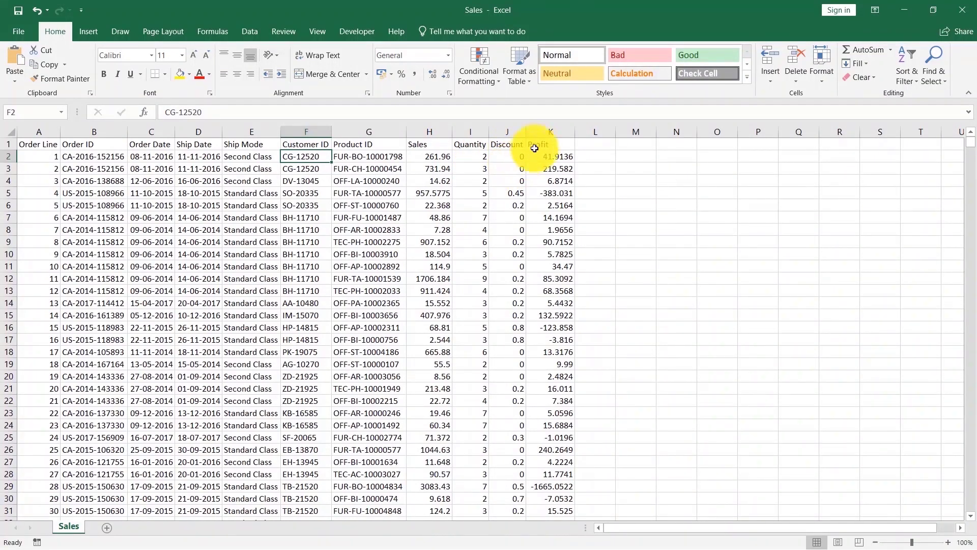
pyautogui.click(559, 154)
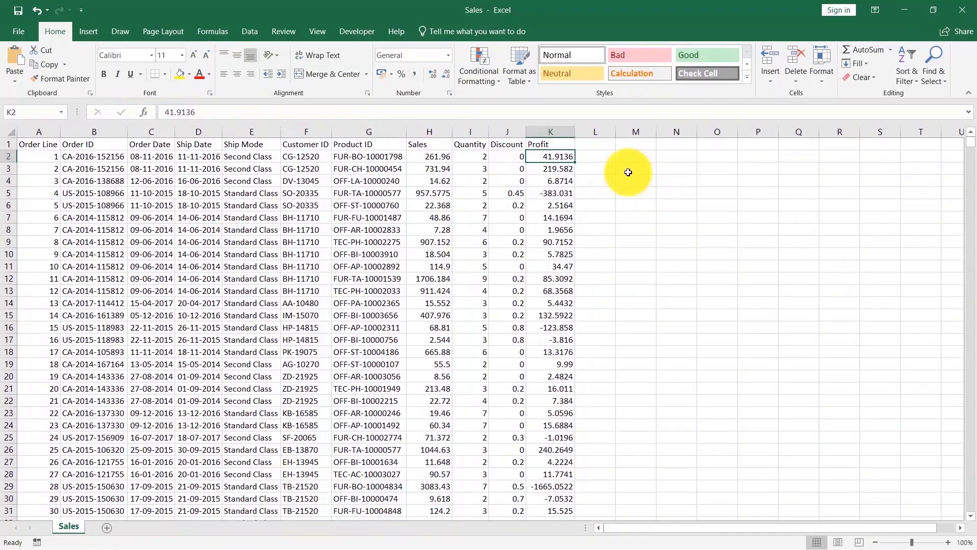
# Open the Customer file to review its columns through Region, and check the Product ID column in the Product file
pyautogui.click(909, 8)
pyautogui.click(258, 115)
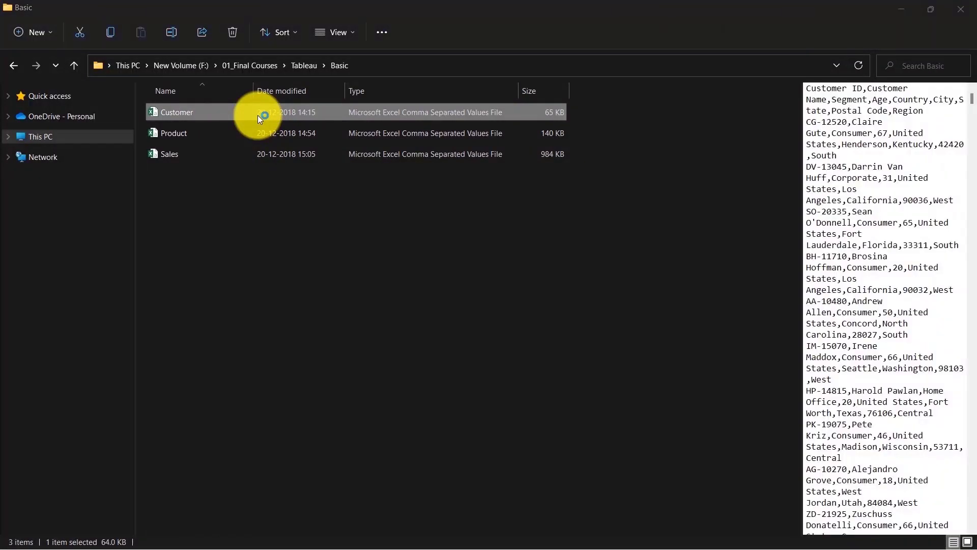
pyautogui.doubleClick(257, 115)
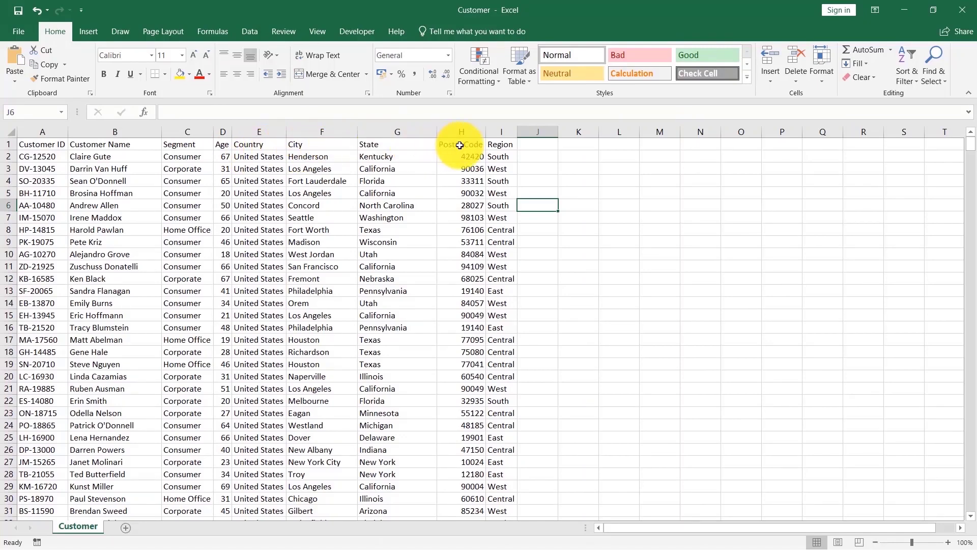
pyautogui.click(496, 155)
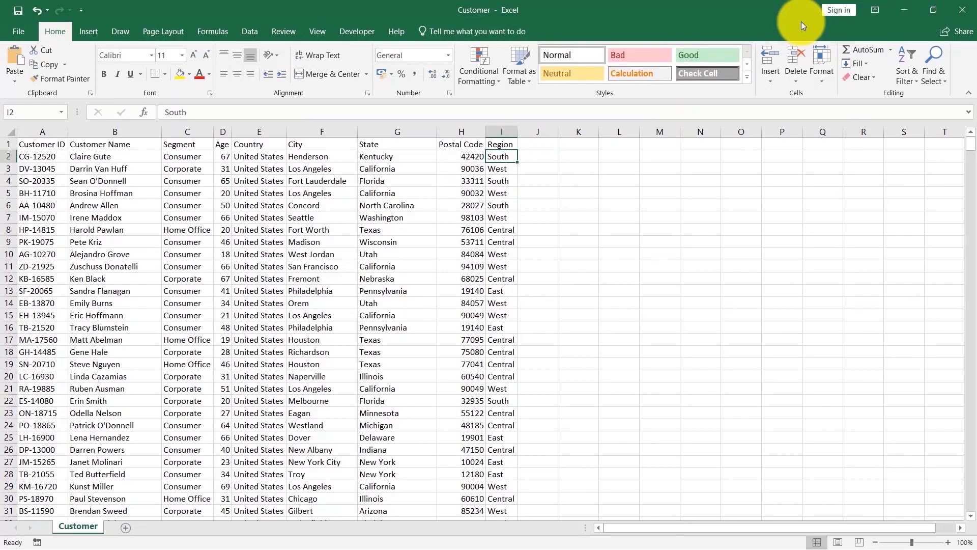
pyautogui.click(899, 14)
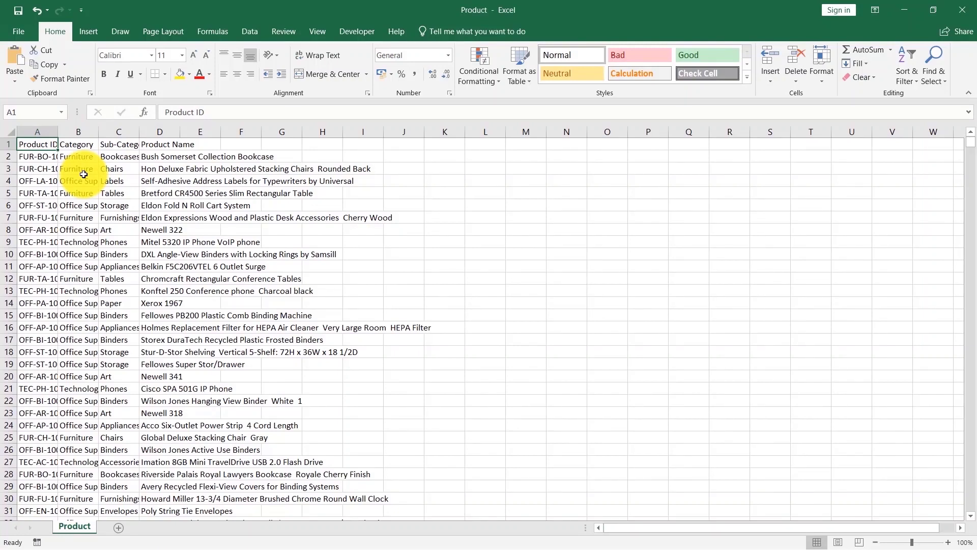
pyautogui.click(31, 157)
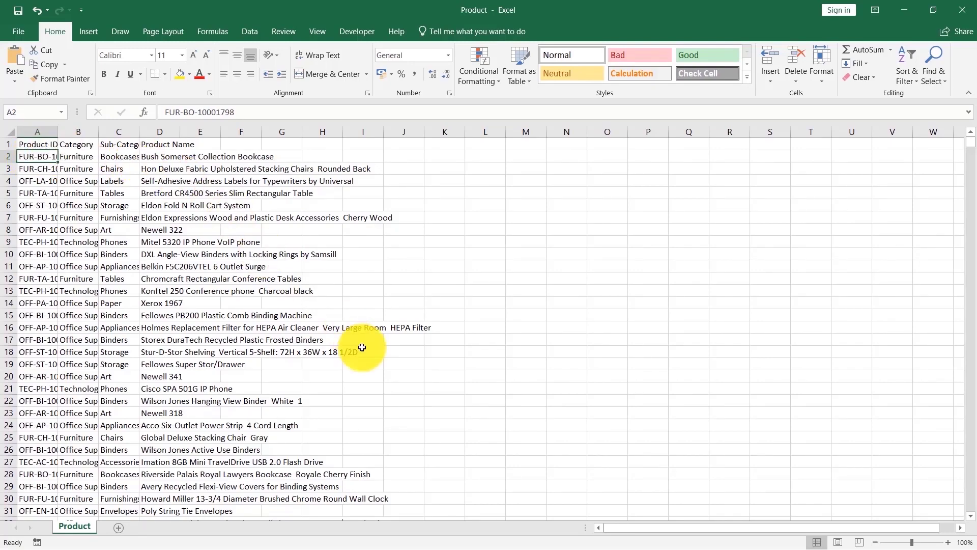
# Copy the entire Sales table and paste it transposed at cell A1 of a new sheet in the Sales workbook
pyautogui.click(508, 542)
pyautogui.press('Left')
pyautogui.press('Left')
pyautogui.press('Left')
pyautogui.press('Left')
pyautogui.press('Left')
pyautogui.press('Left')
pyautogui.press('Left')
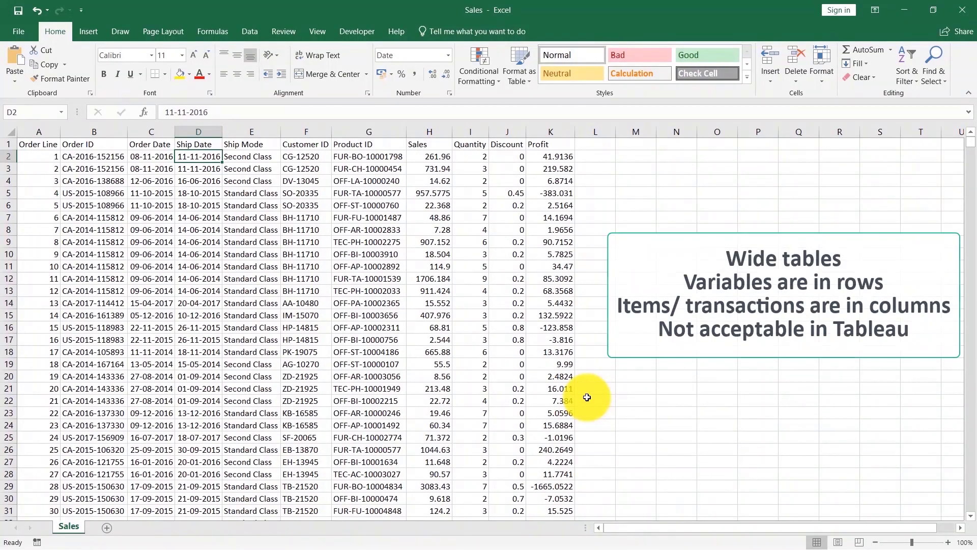
pyautogui.hotkey('ctrl', 'a')
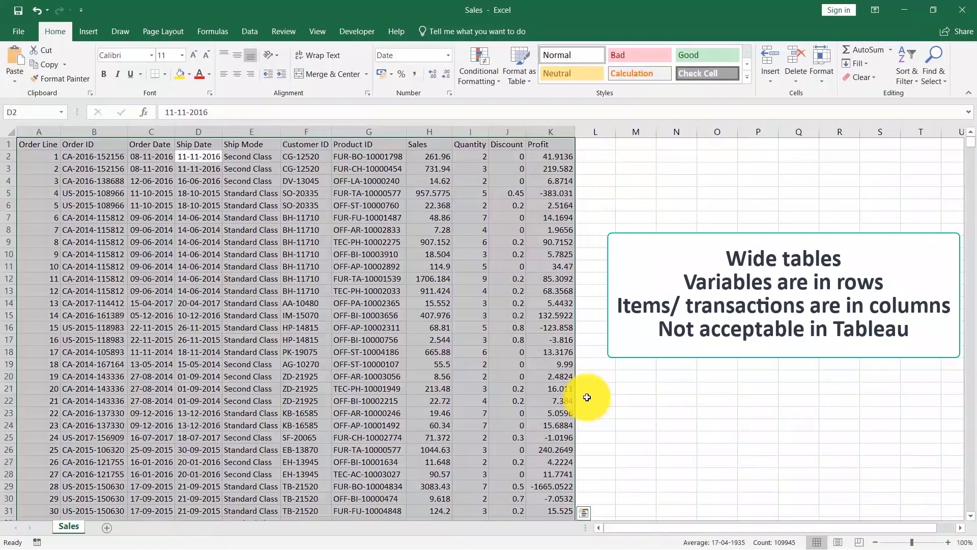
pyautogui.hotkey('ctrl', 'c')
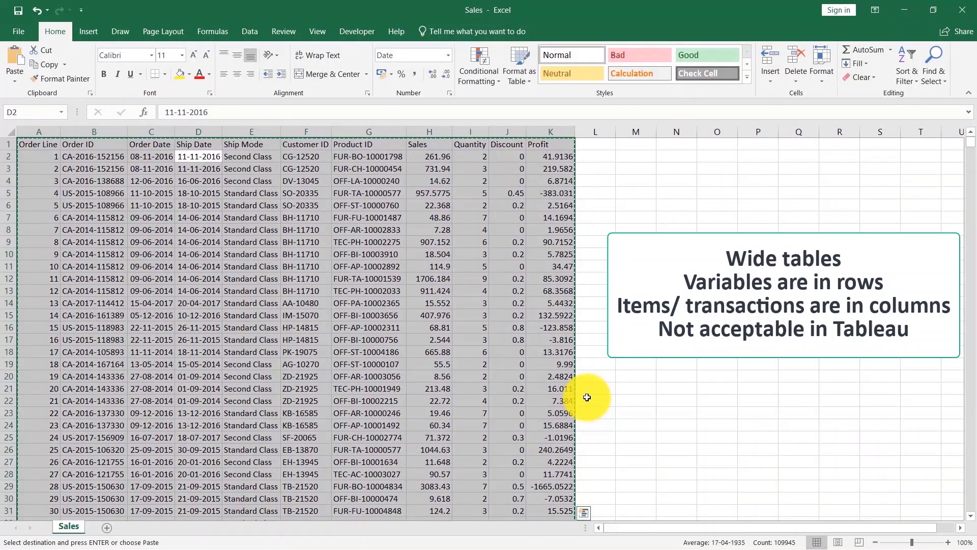
pyautogui.click(107, 528)
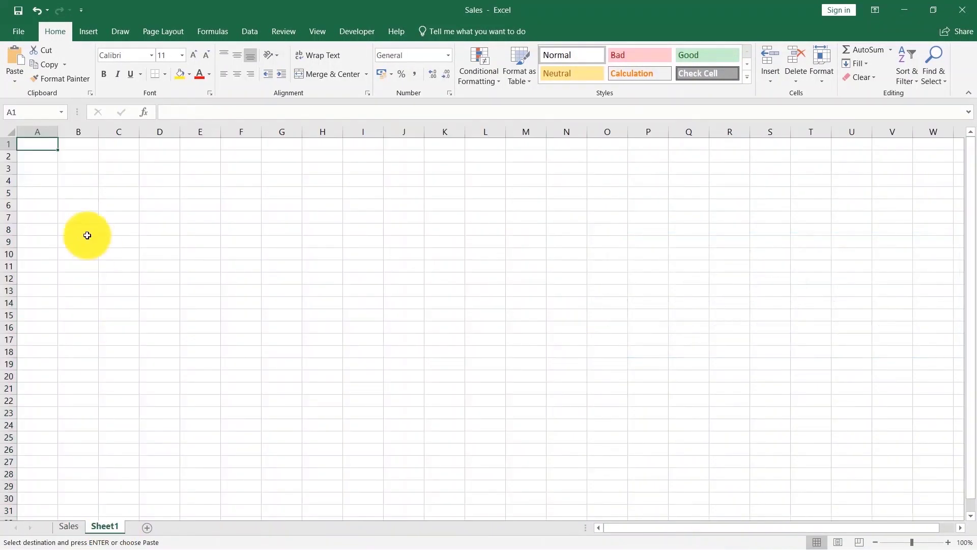
pyautogui.rightClick(40, 146)
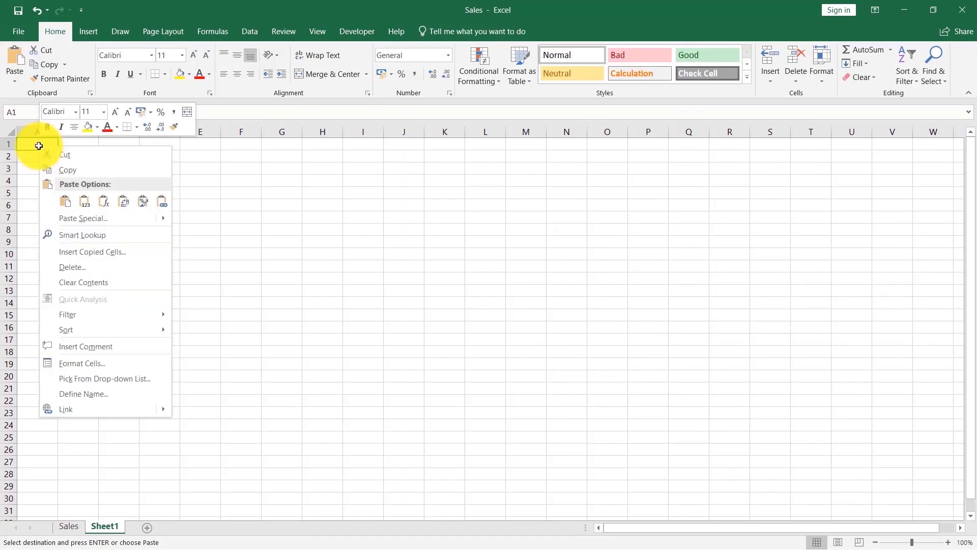
pyautogui.click(126, 203)
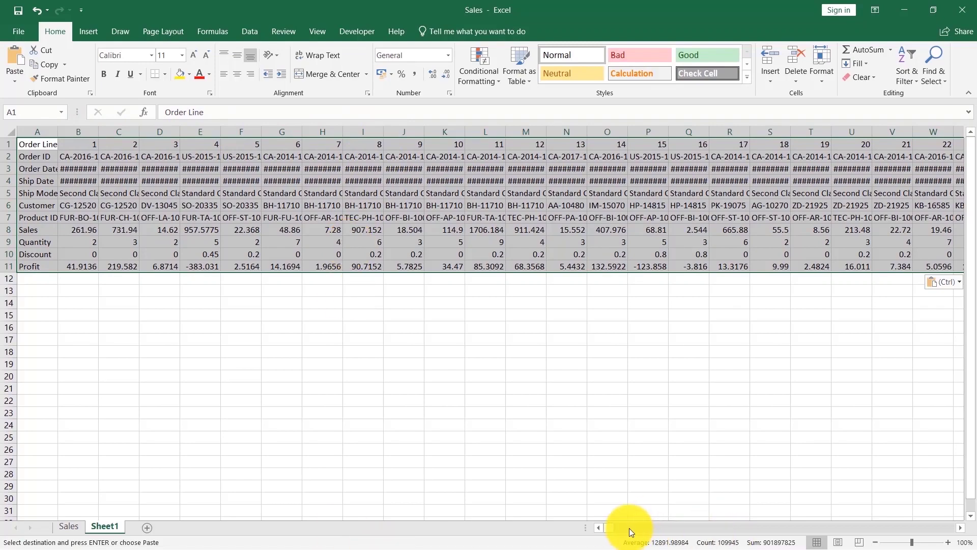
# Examine the transposed table's width, and compare it with the Order Line and Ship Mode columns on the Sales sheet
pyautogui.moveTo(609, 529); pyautogui.dragTo(542, 532)
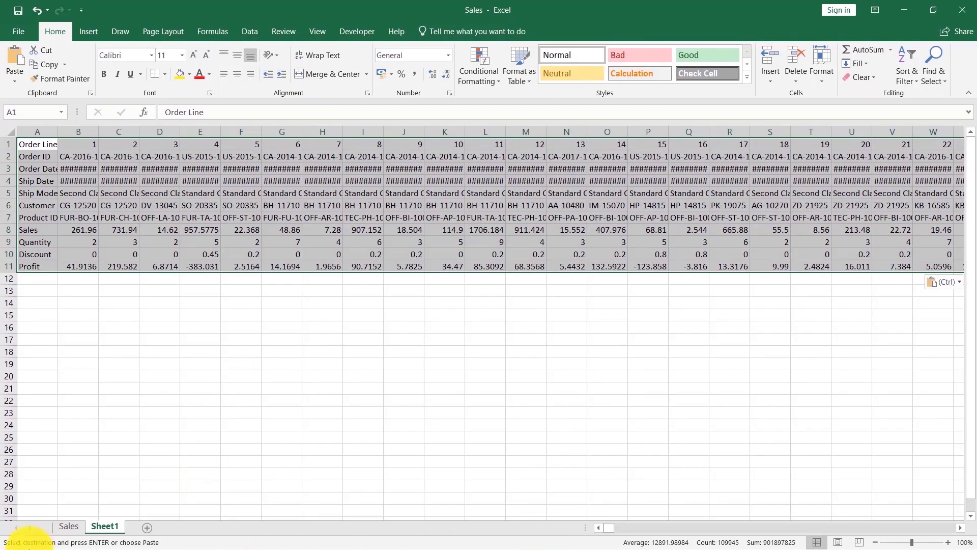
pyautogui.click(73, 526)
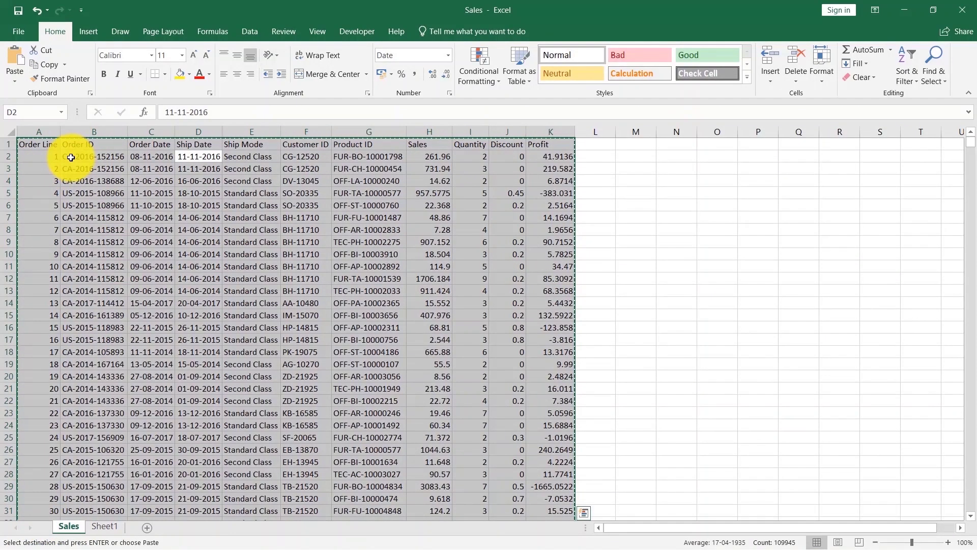
pyautogui.click(47, 146)
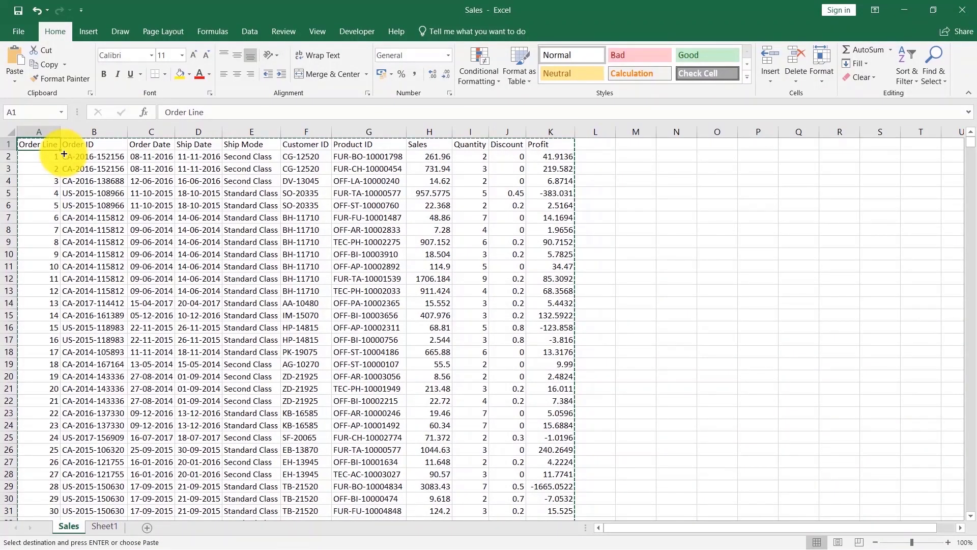
pyautogui.click(251, 131)
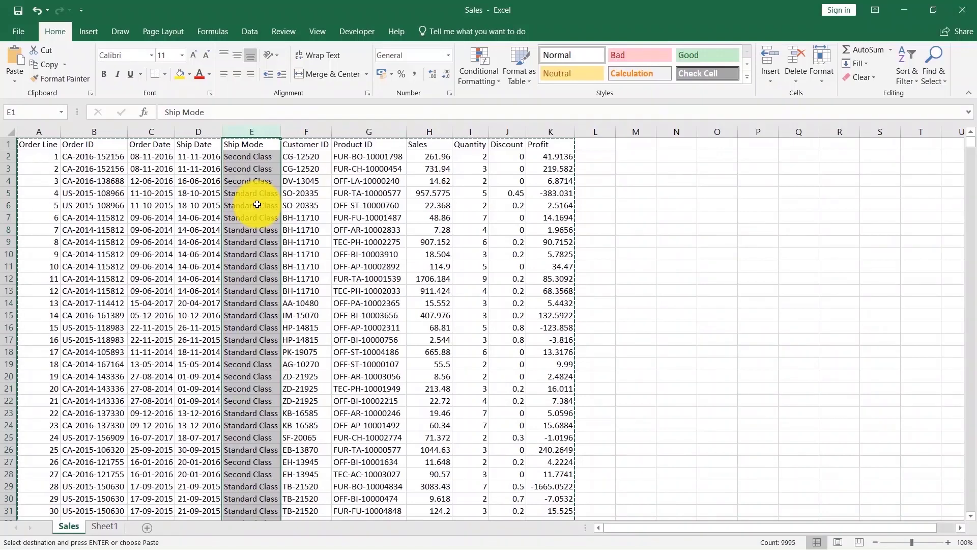
# Create a PivotTable from the Sales table on a new worksheet, with Ship Mode as rows and Count of Ship Mode as values
pyautogui.click(256, 148)
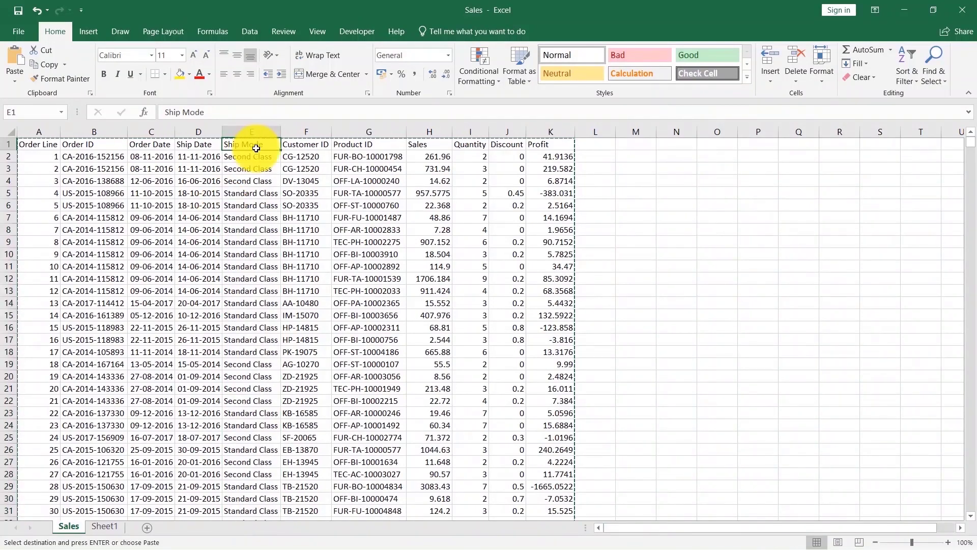
pyautogui.click(102, 32)
pyautogui.click(21, 64)
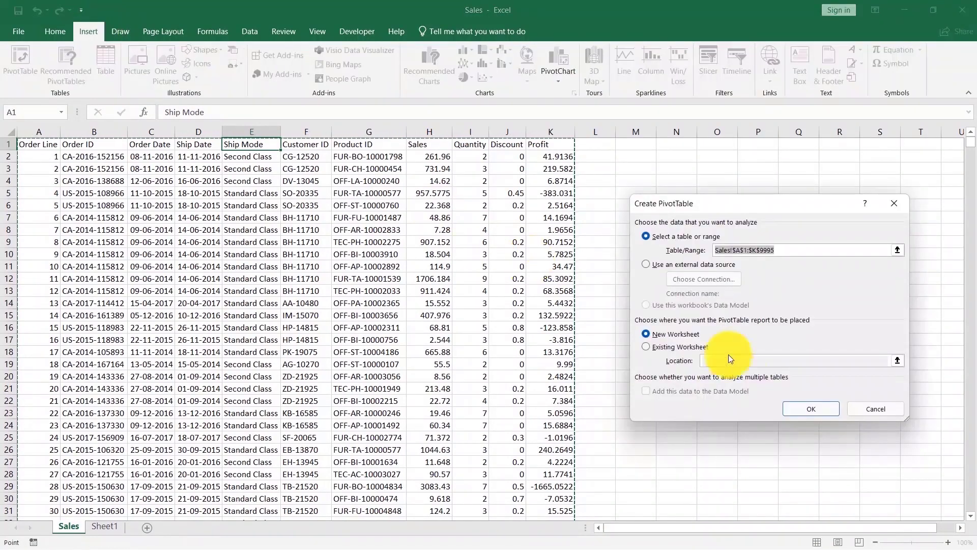
pyautogui.click(813, 410)
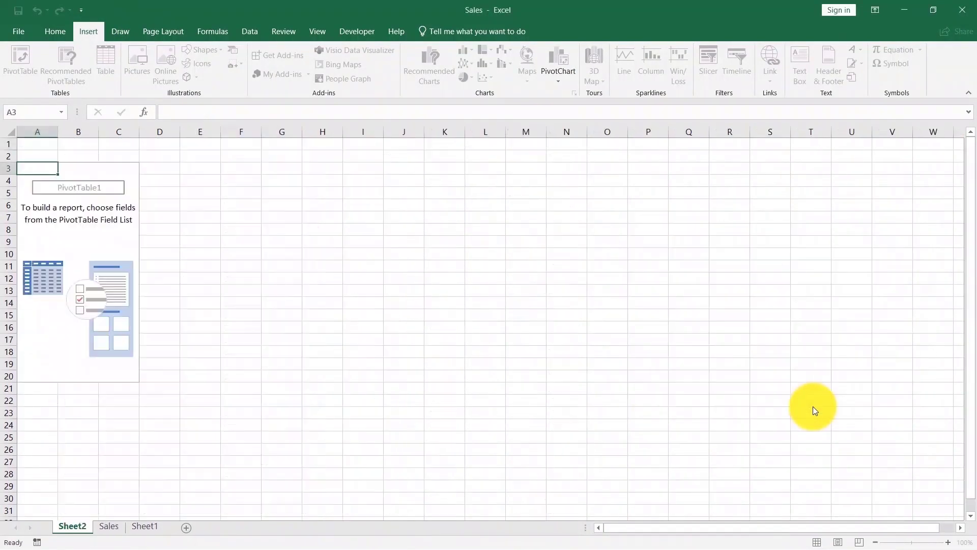
pyautogui.moveTo(879, 258); pyautogui.dragTo(879, 468)
pyautogui.moveTo(905, 258); pyautogui.dragTo(941, 484)
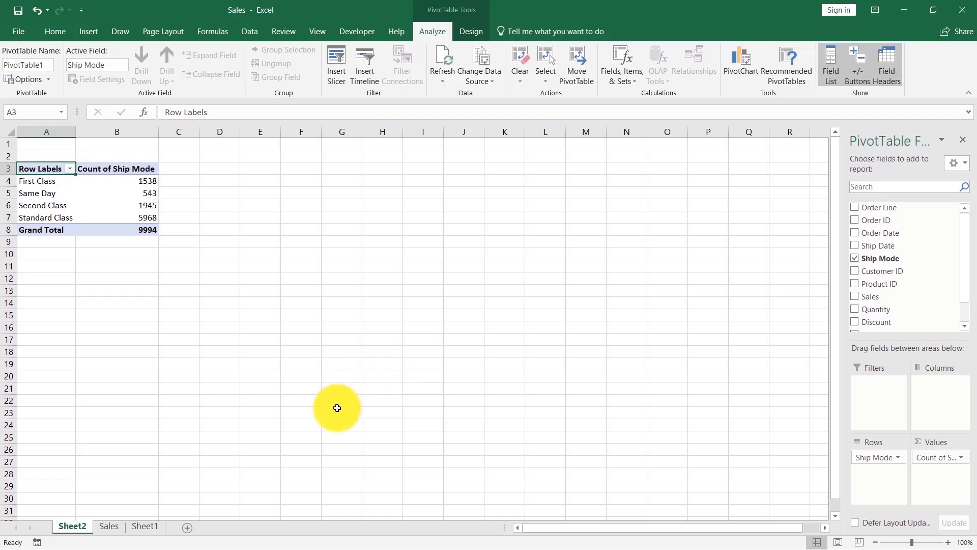
# Compare the Ship Mode PivotTable with the transaction-level data on the Sales sheet
pyautogui.click(110, 527)
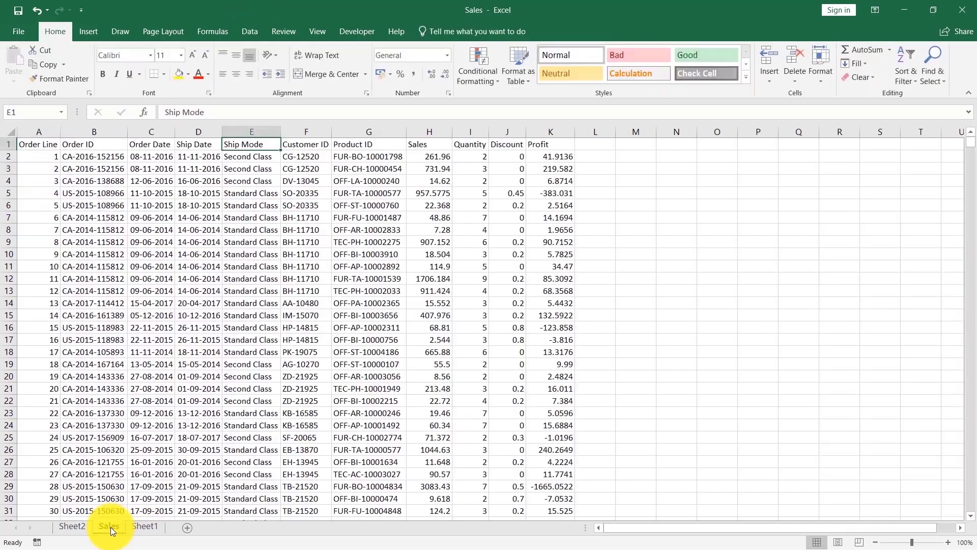
pyautogui.click(80, 527)
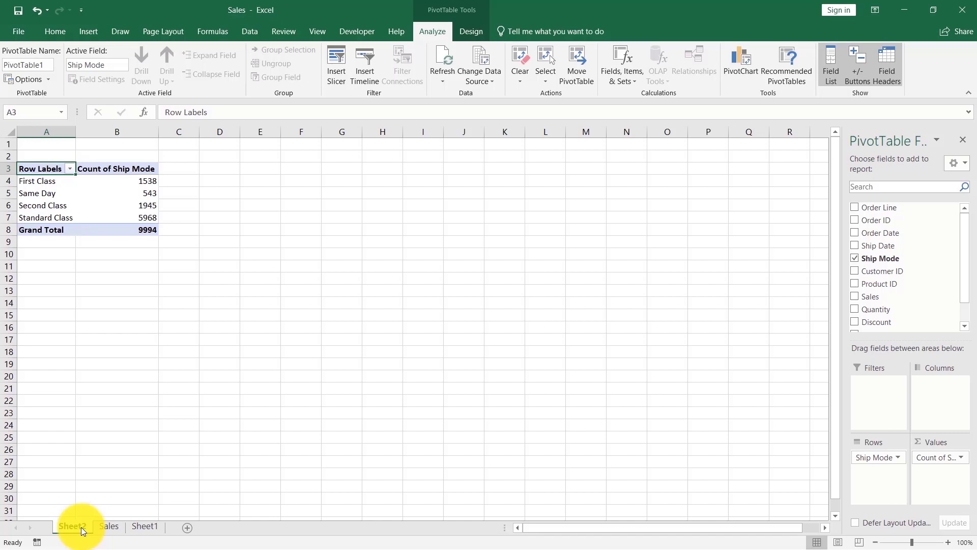
pyautogui.click(109, 526)
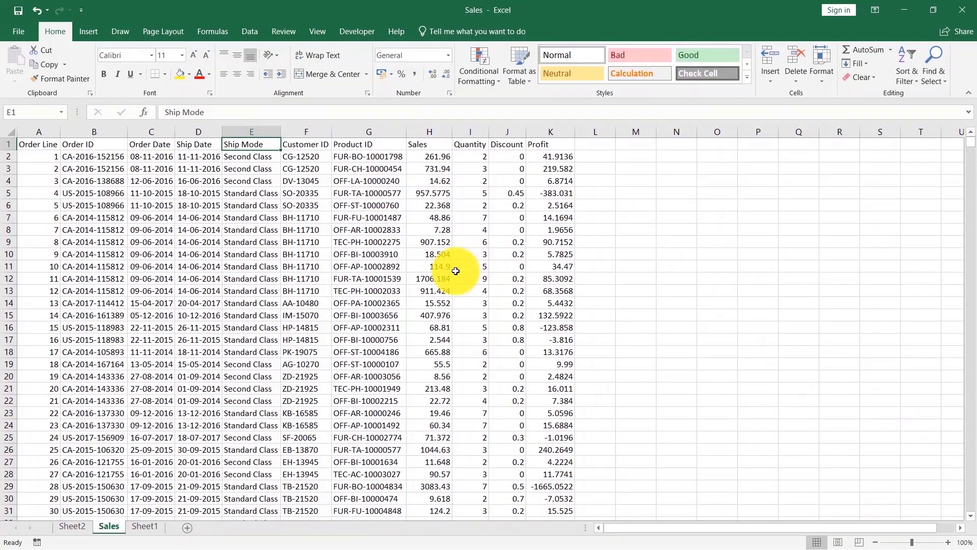
# Close the Sales workbook without saving its changes
pyautogui.click(957, 12)
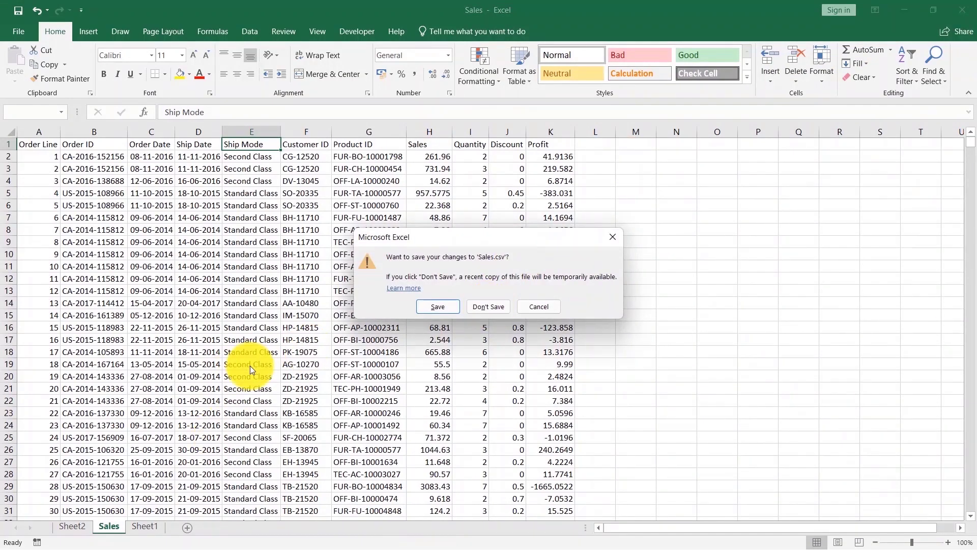
pyautogui.click(608, 238)
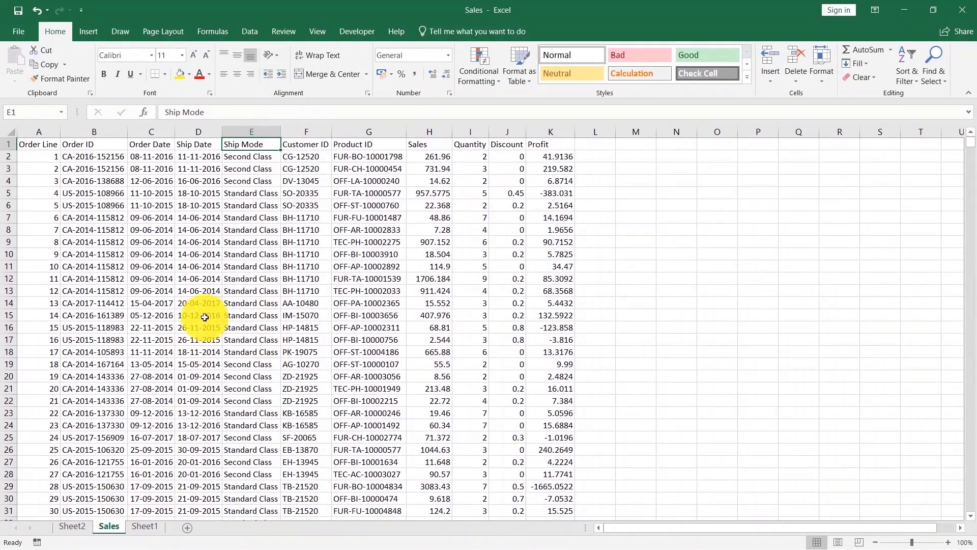
pyautogui.click(105, 527)
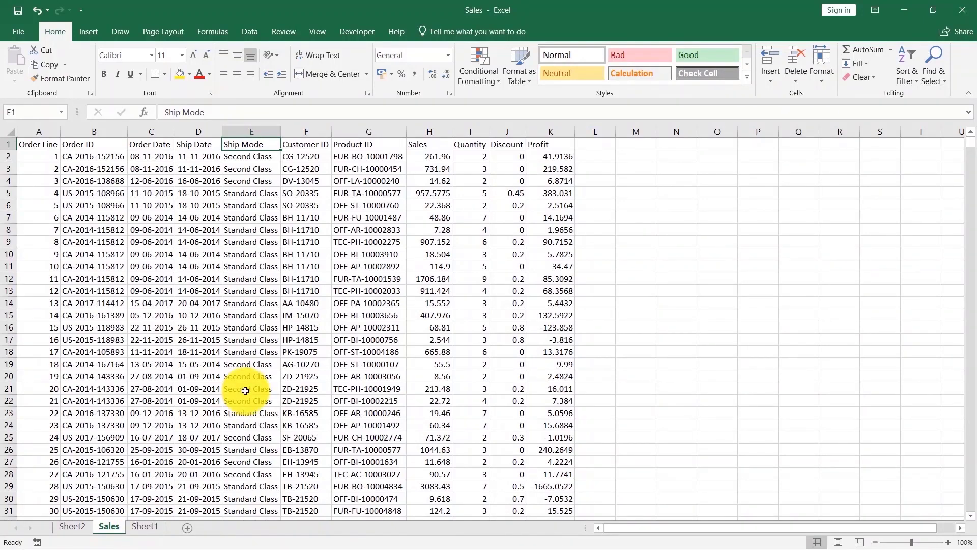
pyautogui.click(962, 10)
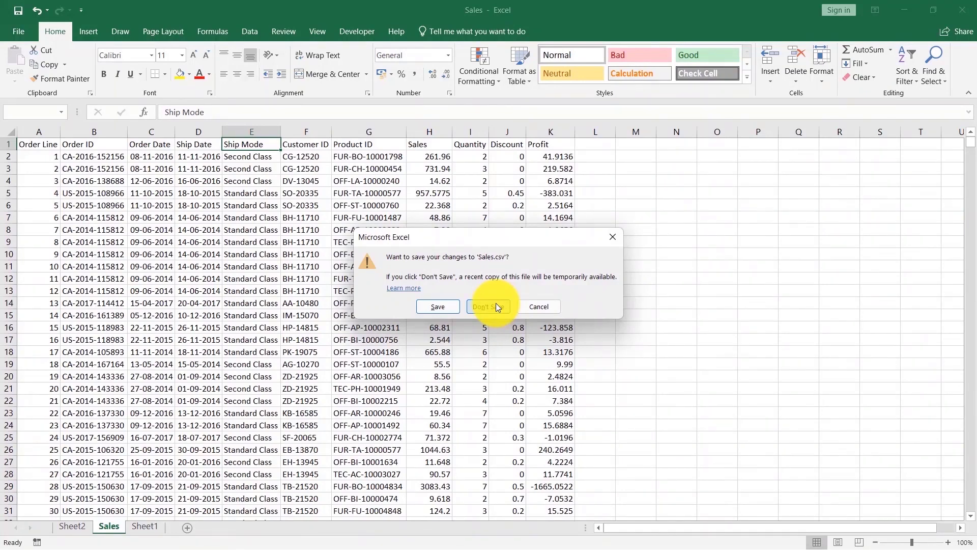
pyautogui.click(495, 305)
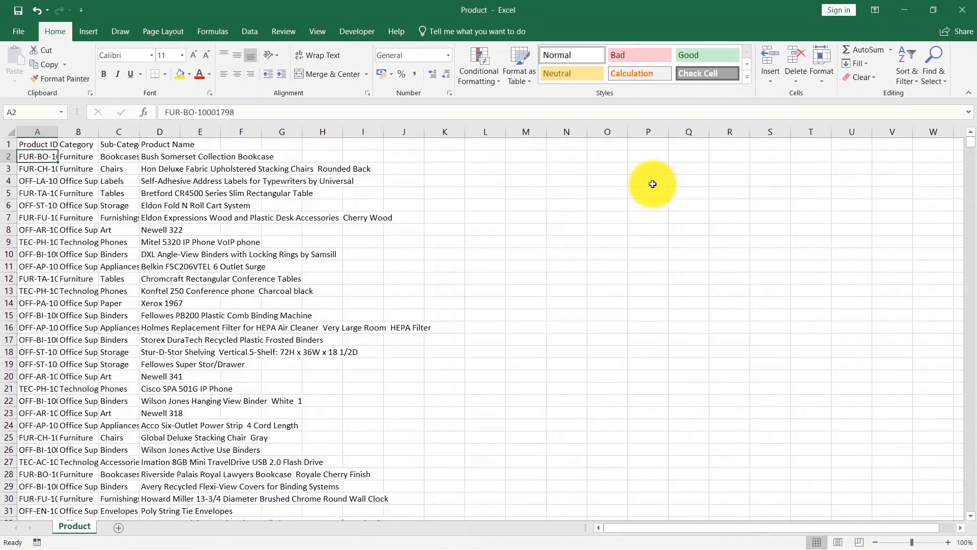